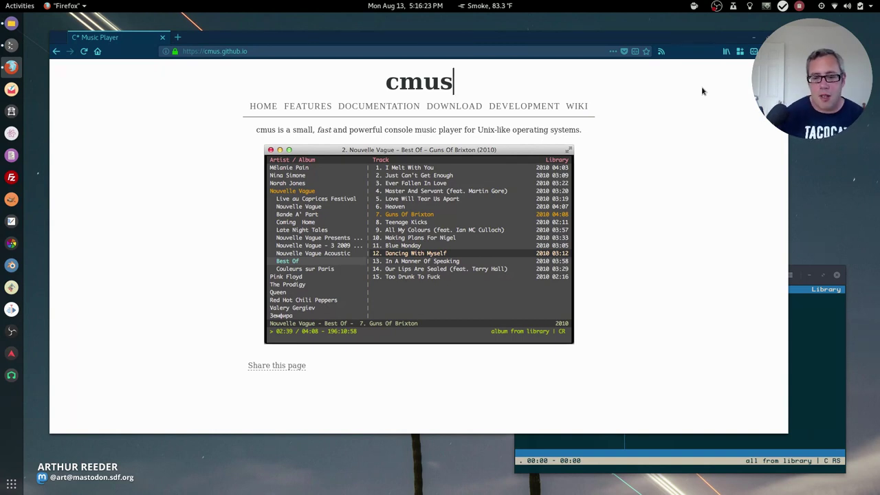
click(798, 327)
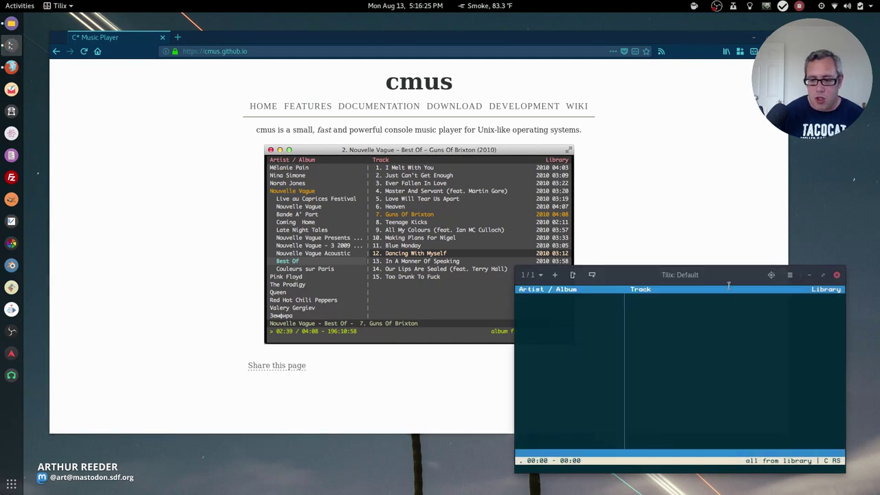
mouse_move(707, 283)
mouse_down()
mouse_move(585, 264)
mouse_move(511, 136)
mouse_move(650, 135)
mouse_move(598, 125)
mouse_move(707, 276)
mouse_up()
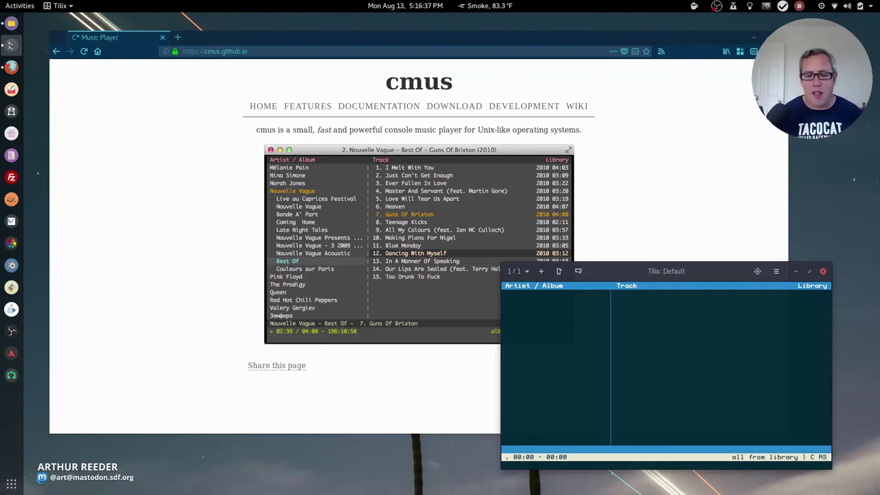
drag(706, 271, 717, 275)
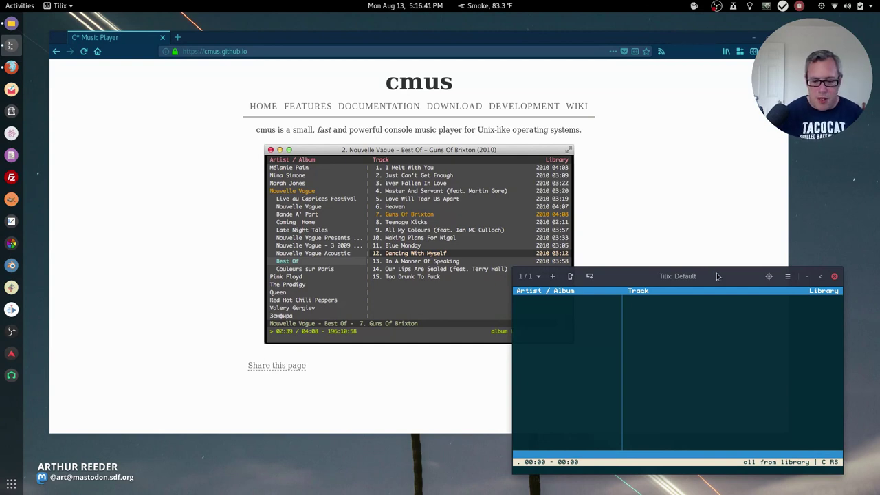
- Add the Rabbit Junk album folder under Music/flac to the library with :add
text(:)
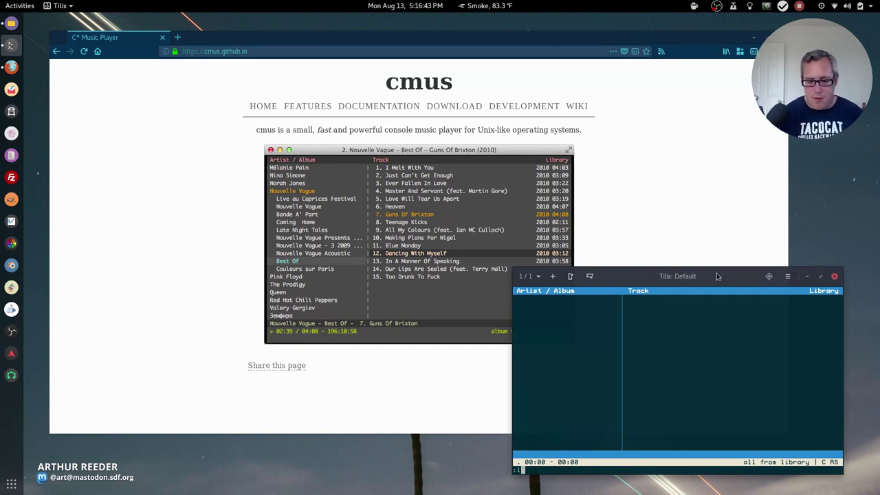
text(add)
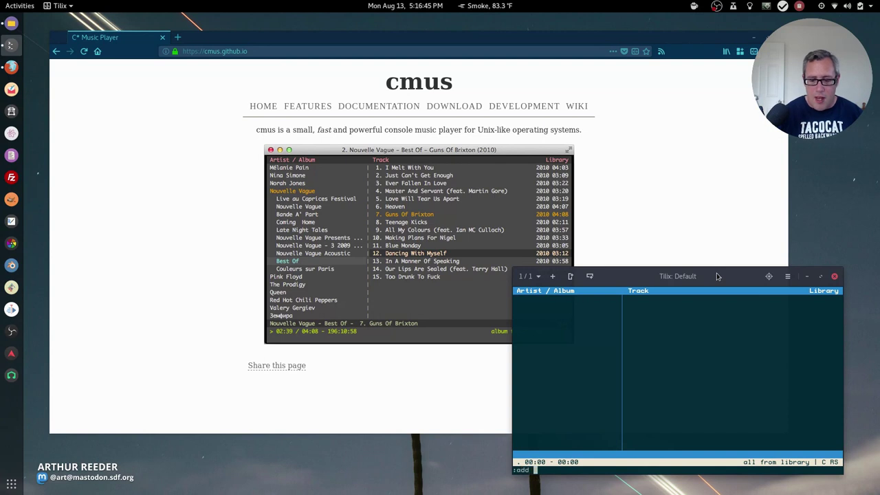
text( Music/)
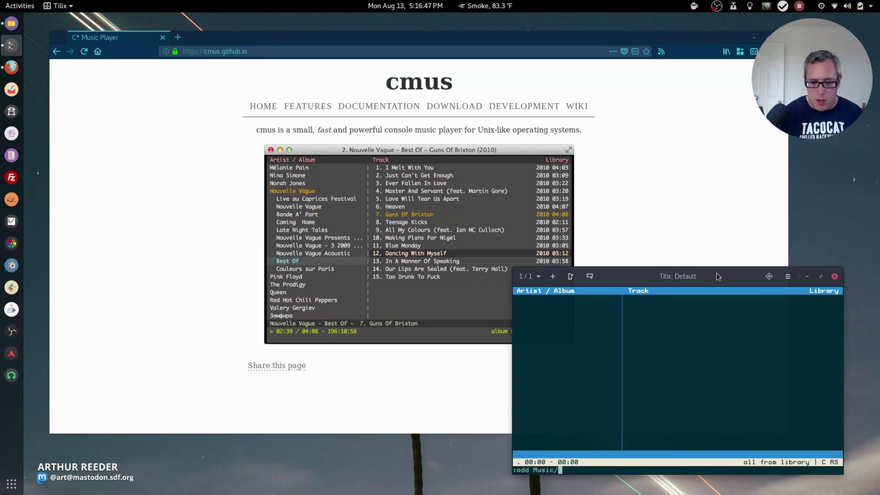
text(flac/)
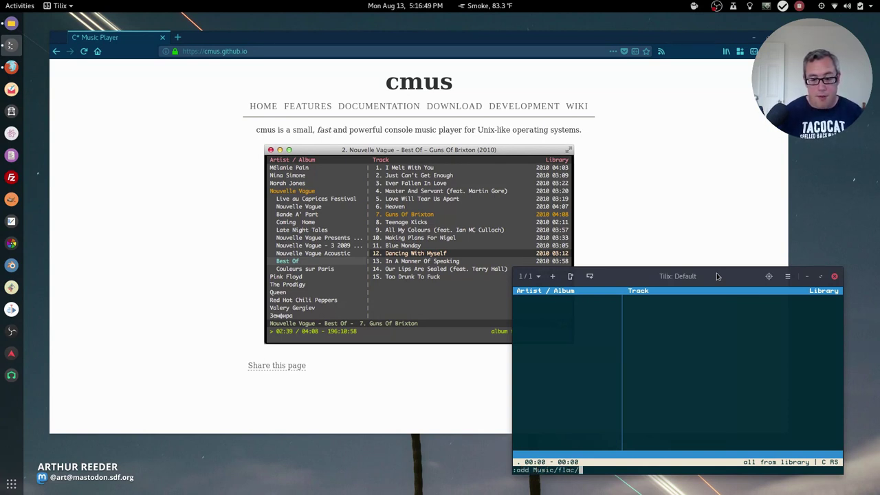
text(Rab)
key(Tab)
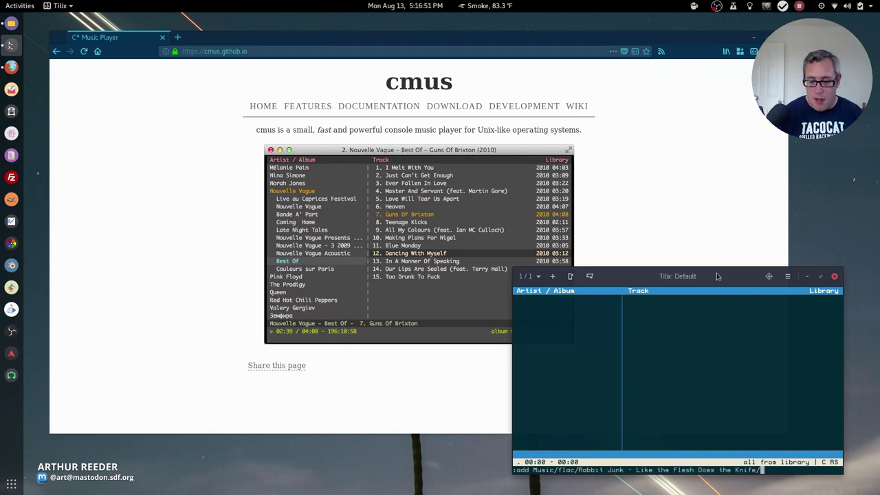
key(Return)
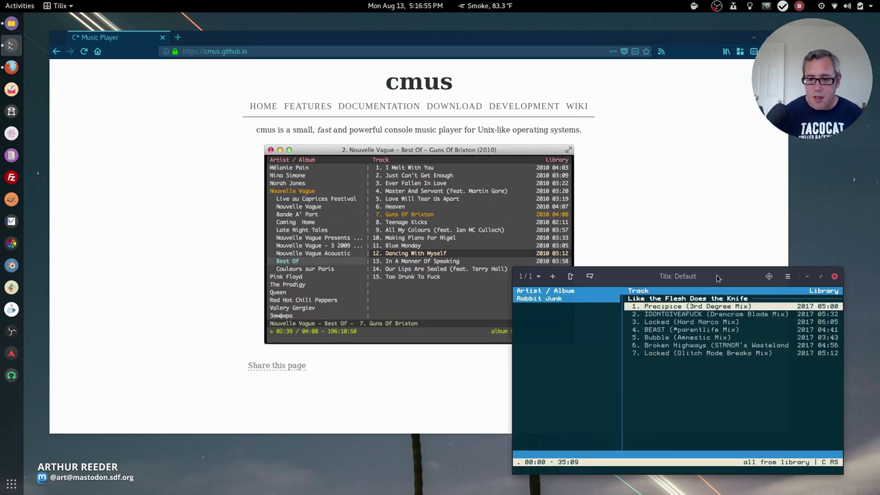
drag(716, 276, 720, 272)
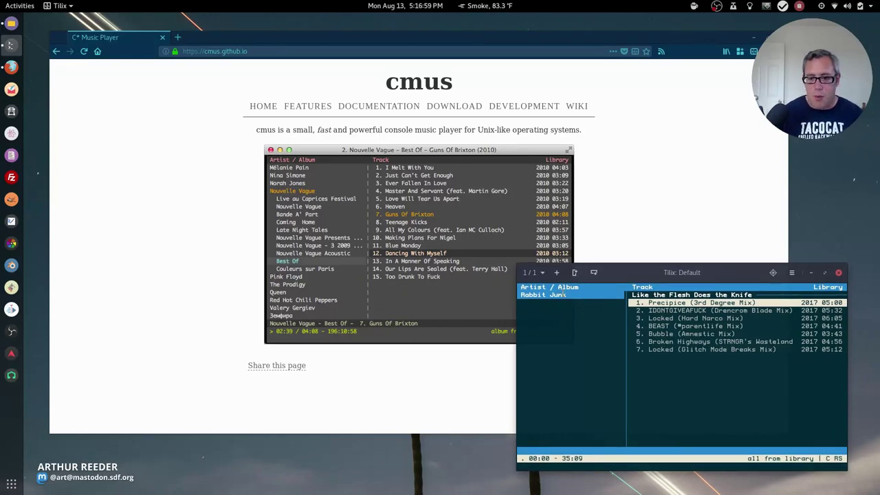
- Start playing Rabbit Junk's track 1, Precipice, from the track list
drag(520, 294, 565, 295)
click(564, 295)
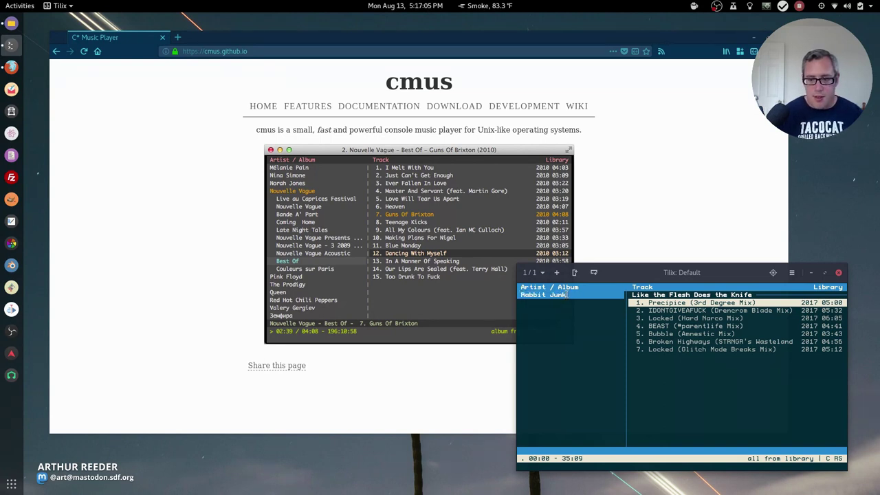
key(Tab)
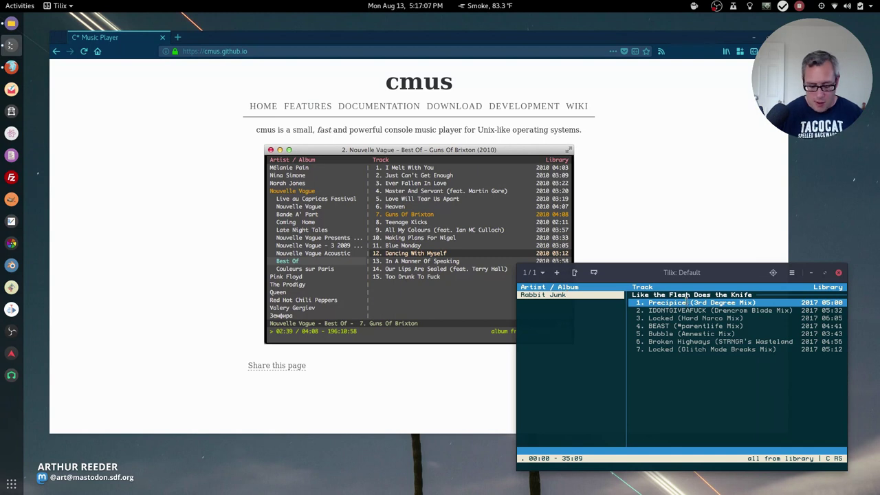
key(Down)
key(Down)
key(Down)
key(Down)
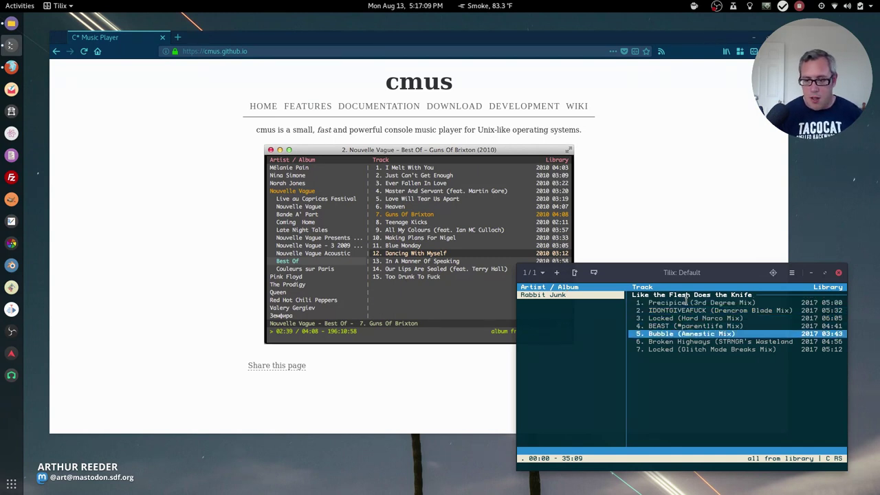
key(Up)
key(Up)
key(Up)
key(Up)
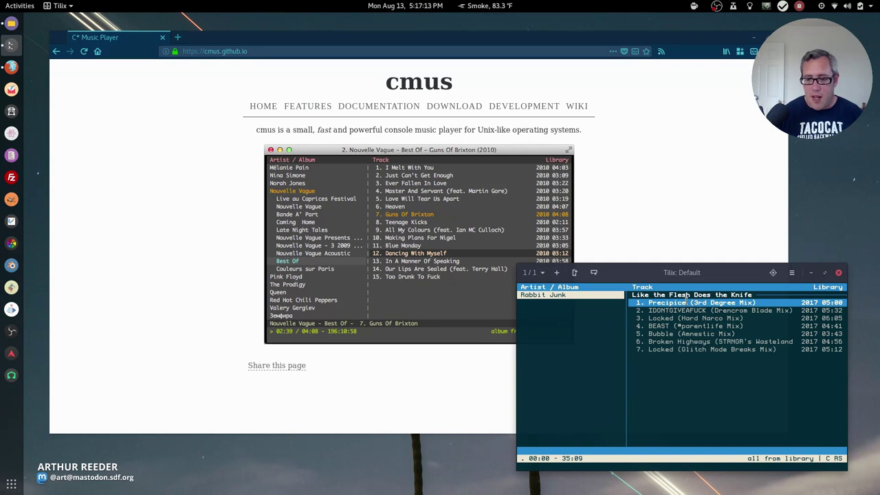
key(Return)
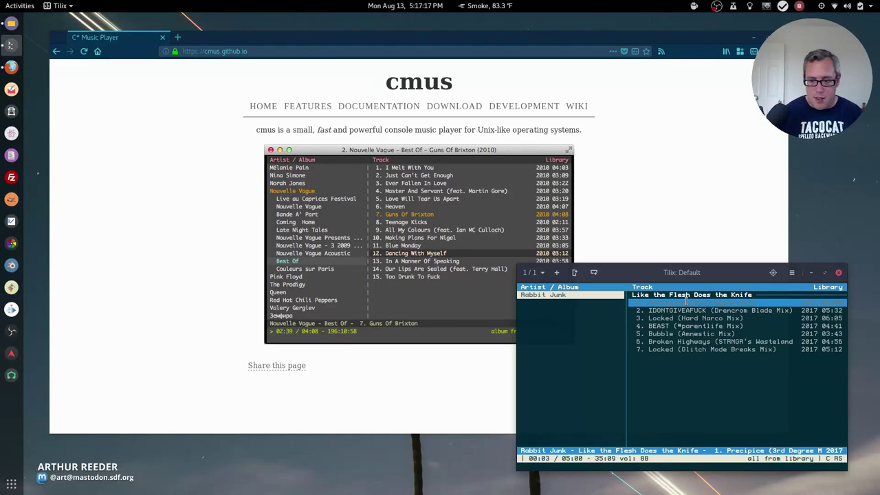
- Switch playback to track 3, 'Locked (Hard Narco Mix)', then return the cursor to track 1
key(space)
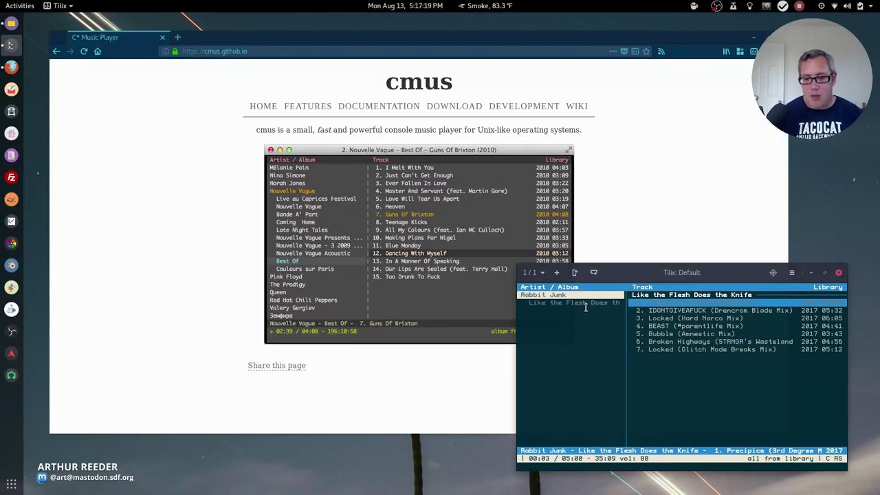
key(space)
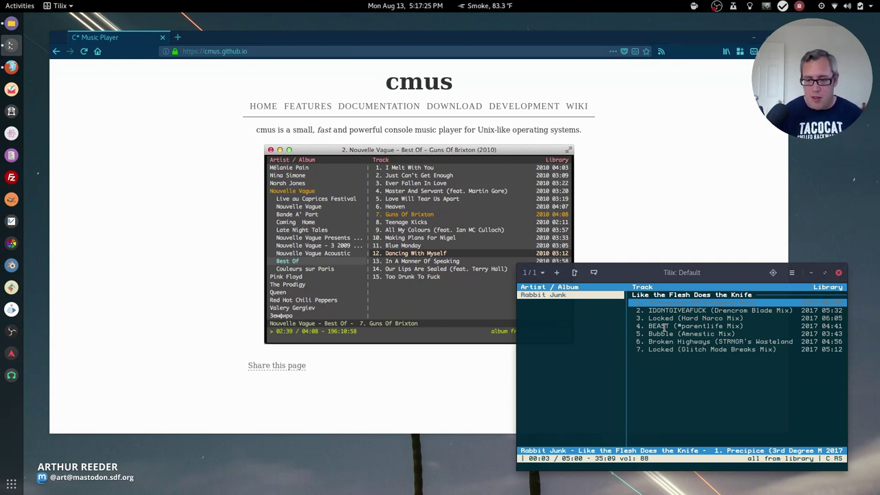
key(Tab)
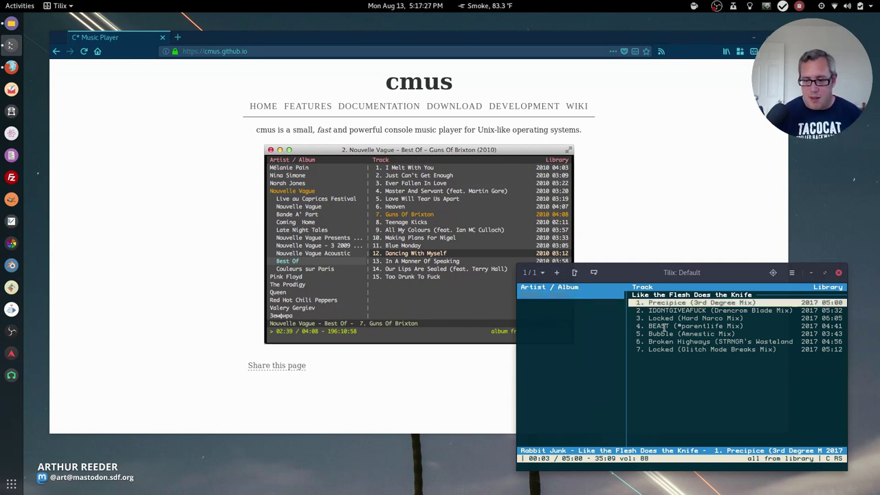
key(Down)
key(Down)
key(Return)
key(Up)
key(Up)
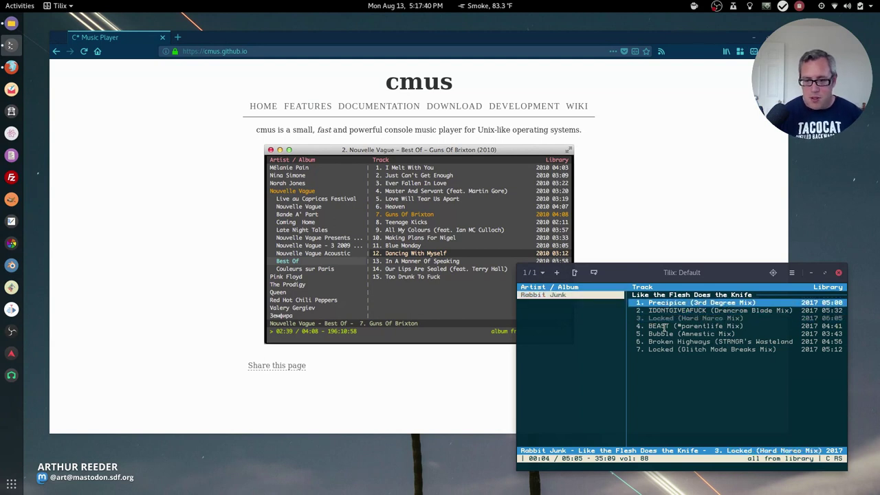
- Add the Nine Inch Nails-Bad Witch album folder to the library with :add
text(:add)
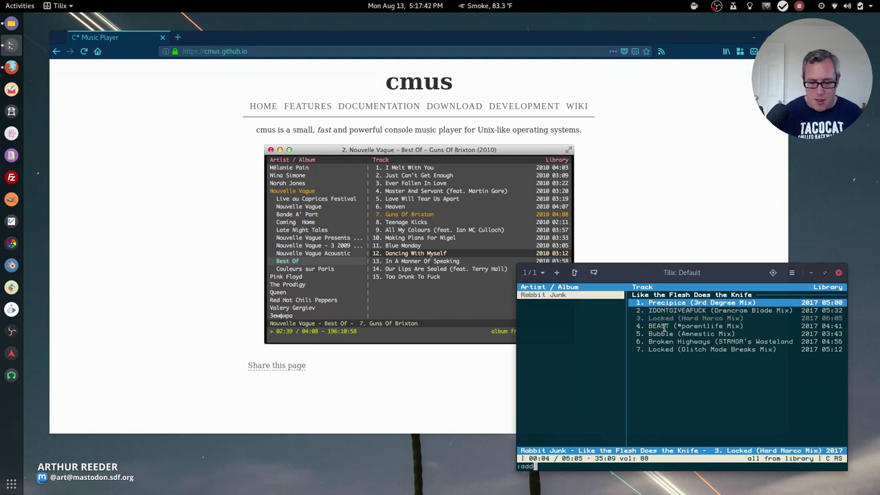
text( Music/f)
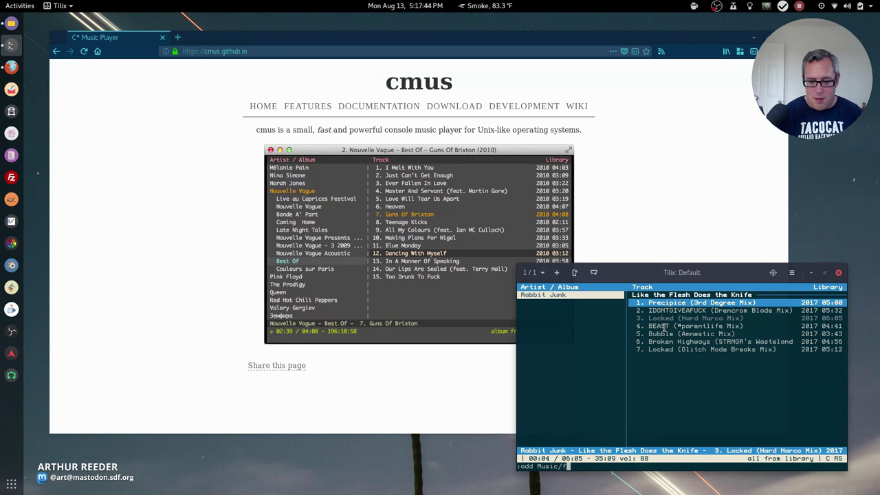
text(lac/Nin)
key(Tab)
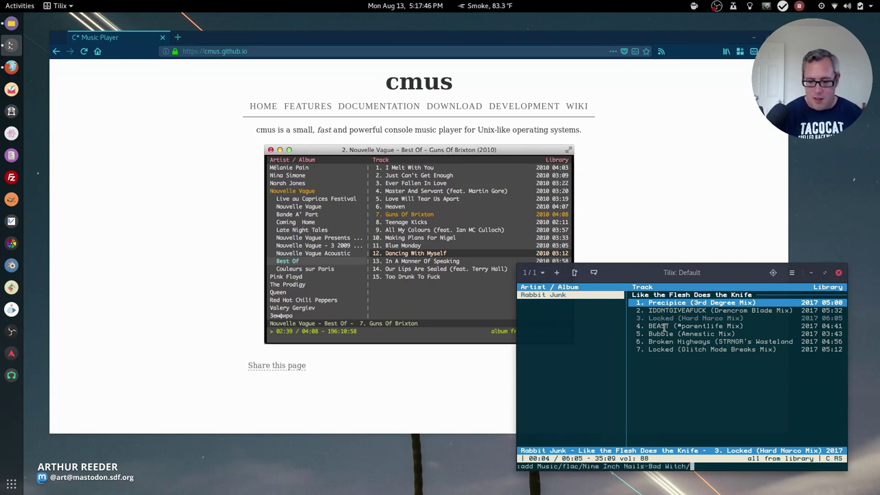
key(Return)
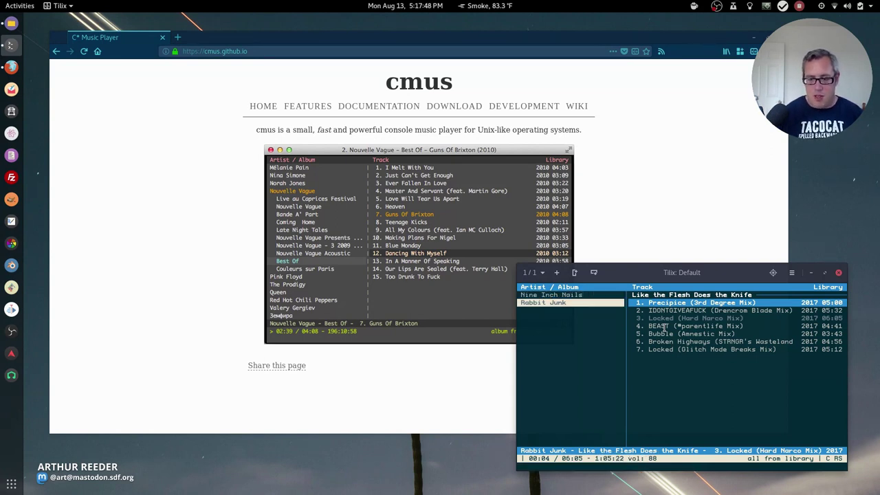
- Select Nine Inch Nails and browse the Bad Witch tracks, ending on Shit Mirror
key(Tab)
key(Tab)
key(Tab)
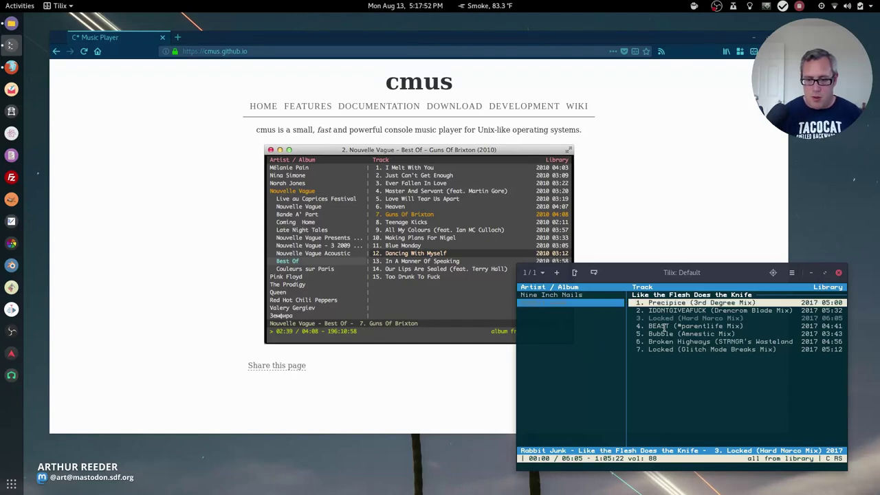
key(Up)
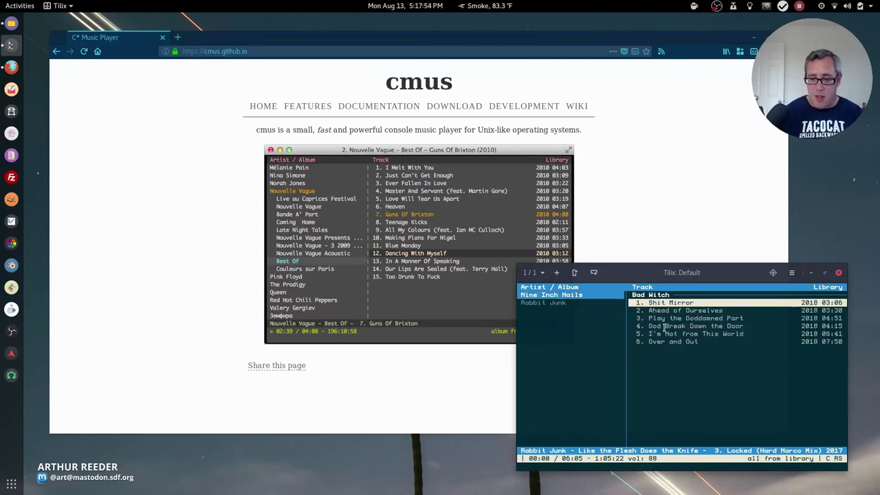
key(Tab)
key(Down)
key(Down)
key(Down)
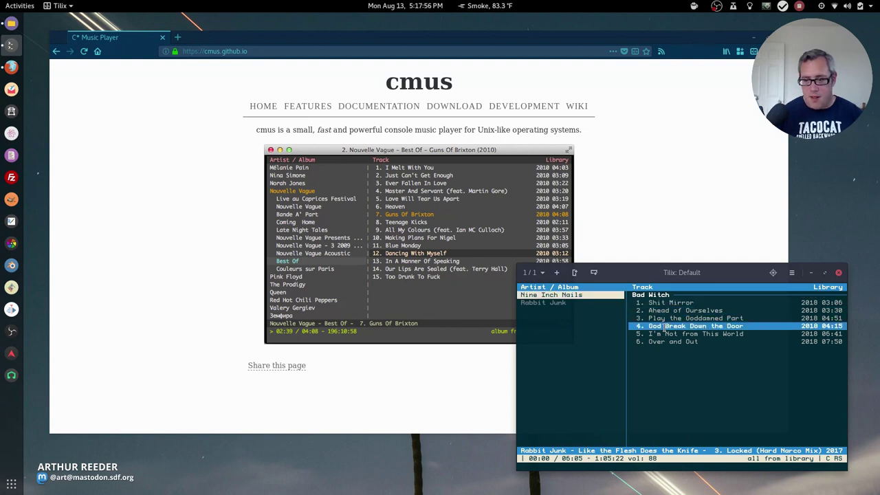
key(Up)
key(Up)
key(Up)
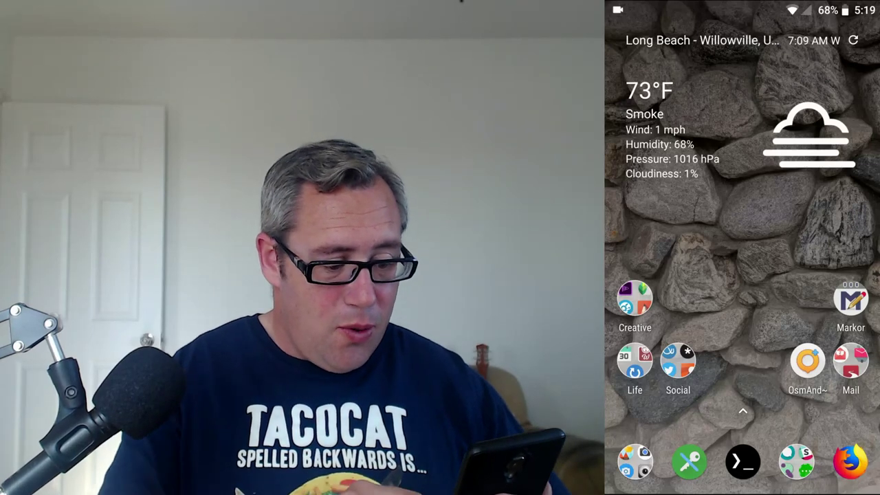
- Launch cmus from the Termux terminal on the phone
click(743, 462)
text(cmus)
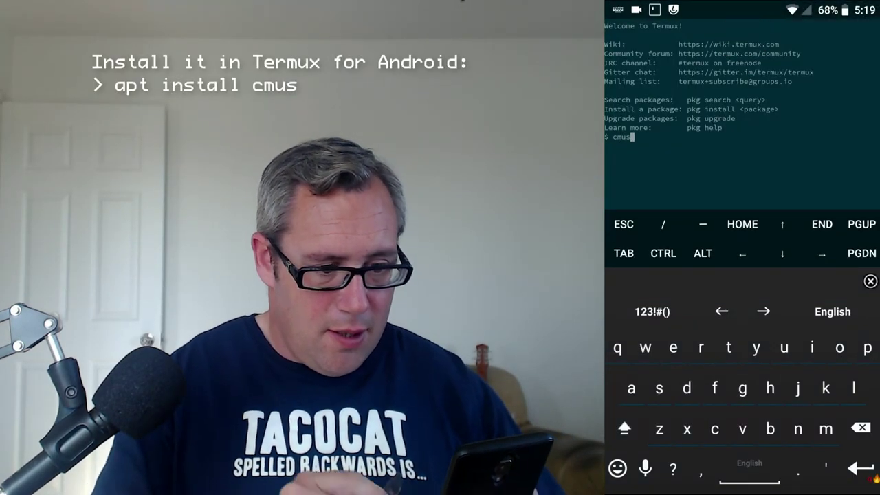
key(Return)
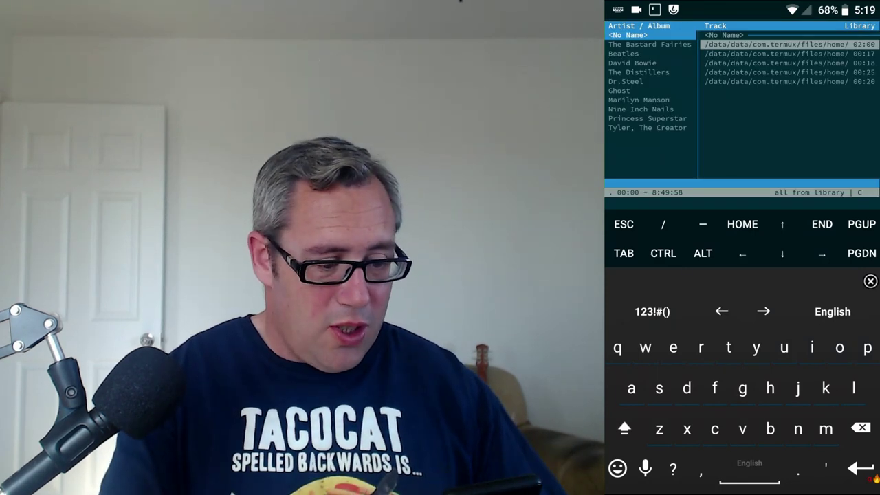
- Play the first track of The Distillers' Sing Sing Death House, then pause it
key(Down)
key(Down)
key(Down)
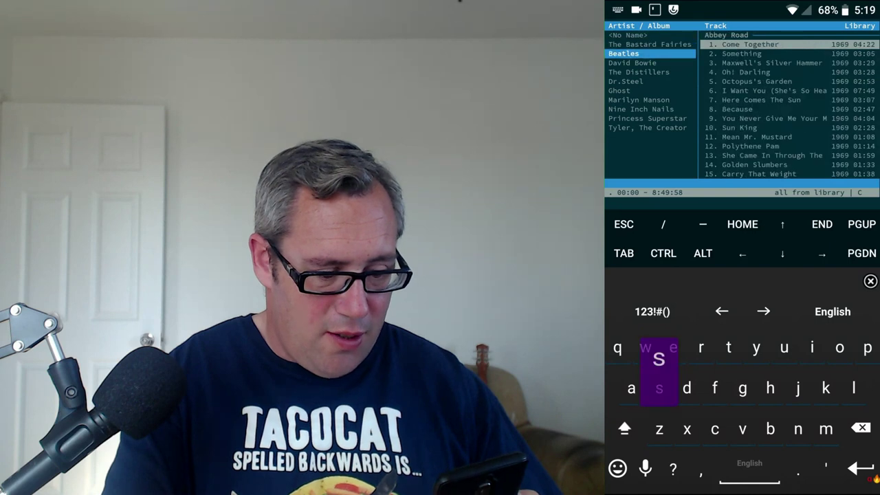
key(Down)
key(Return)
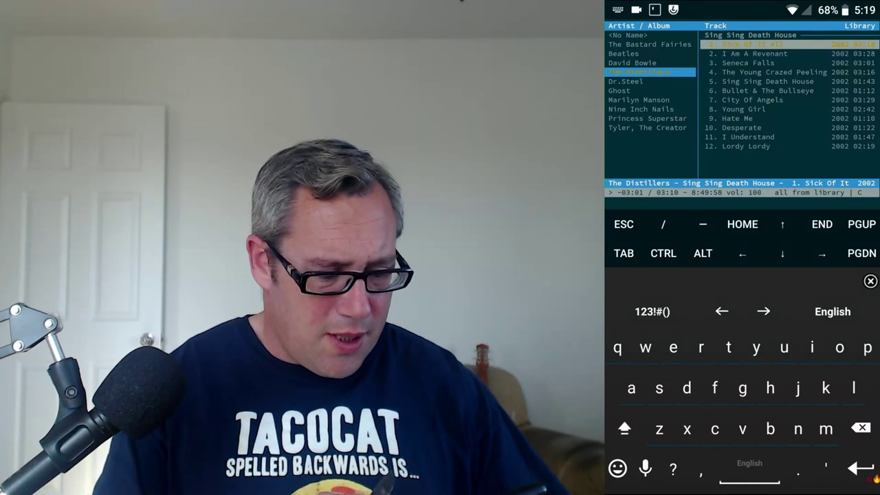
key(c)
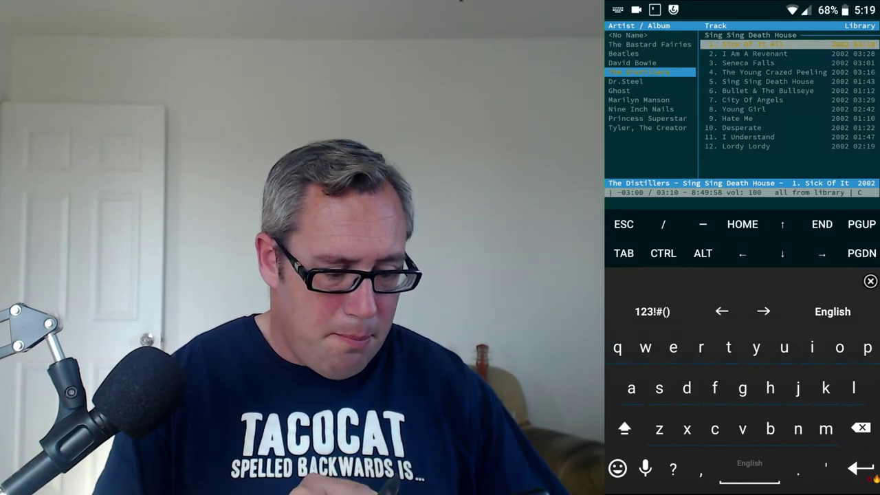